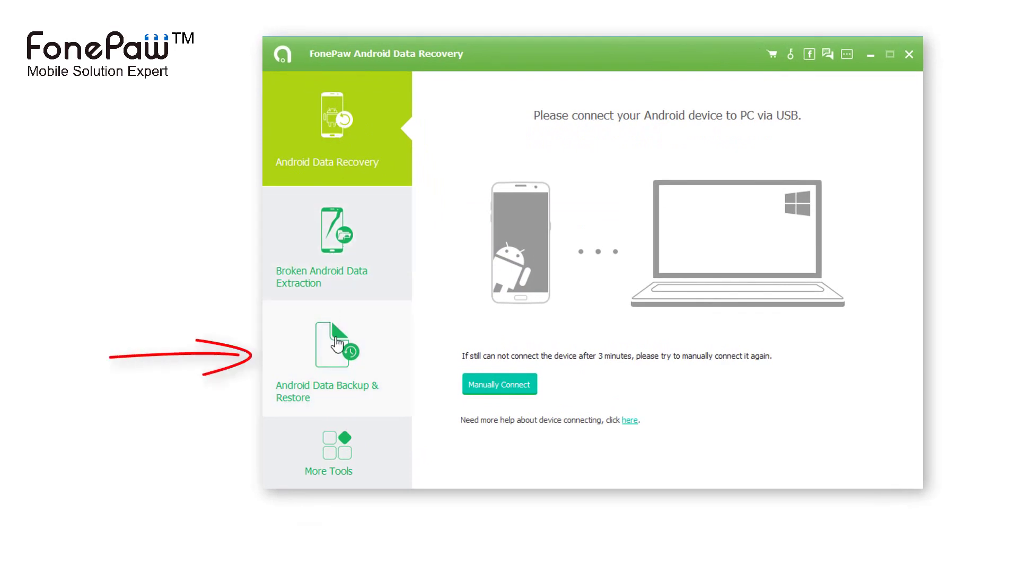
# Start a Device Data Backup from Android Data Backup & Restore and dismiss the USB debugging guide
pyautogui.click(338, 346)
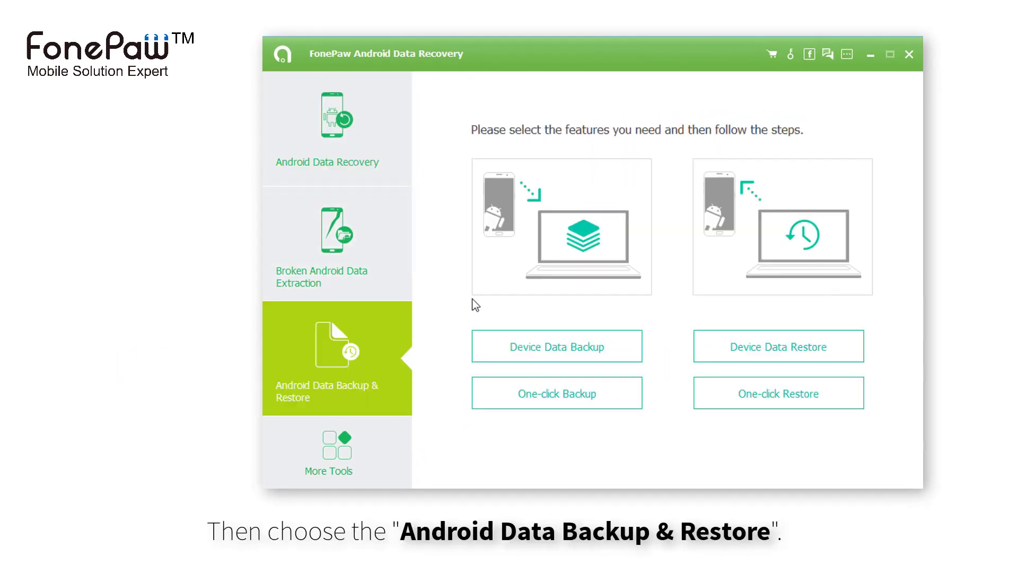
pyautogui.click(542, 353)
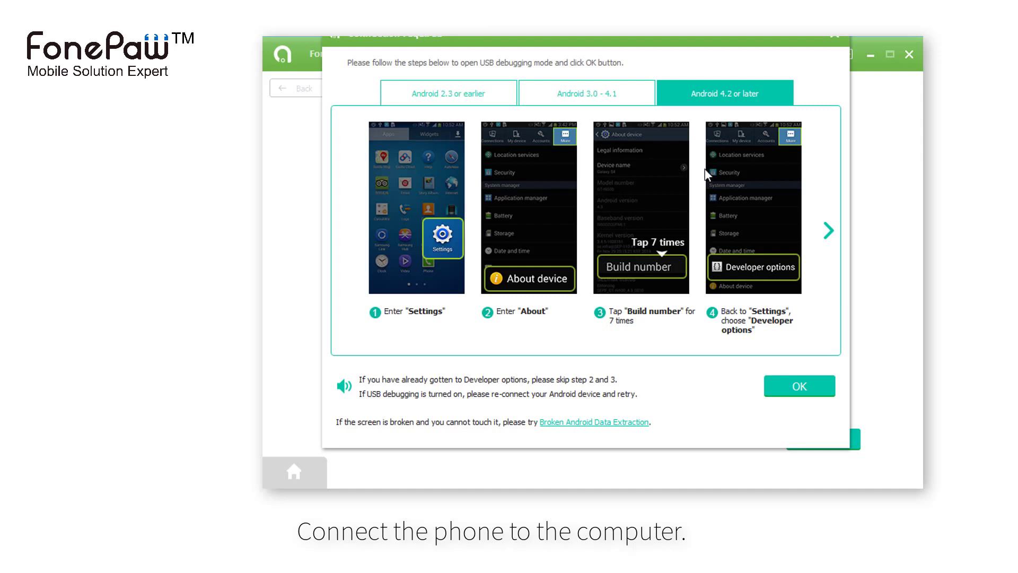
pyautogui.click(828, 232)
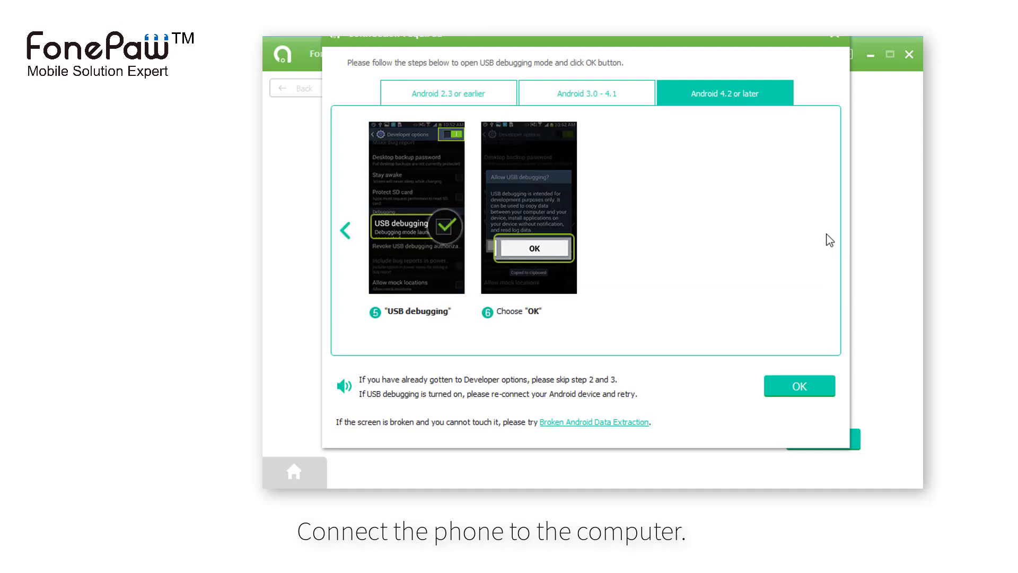
pyautogui.click(345, 230)
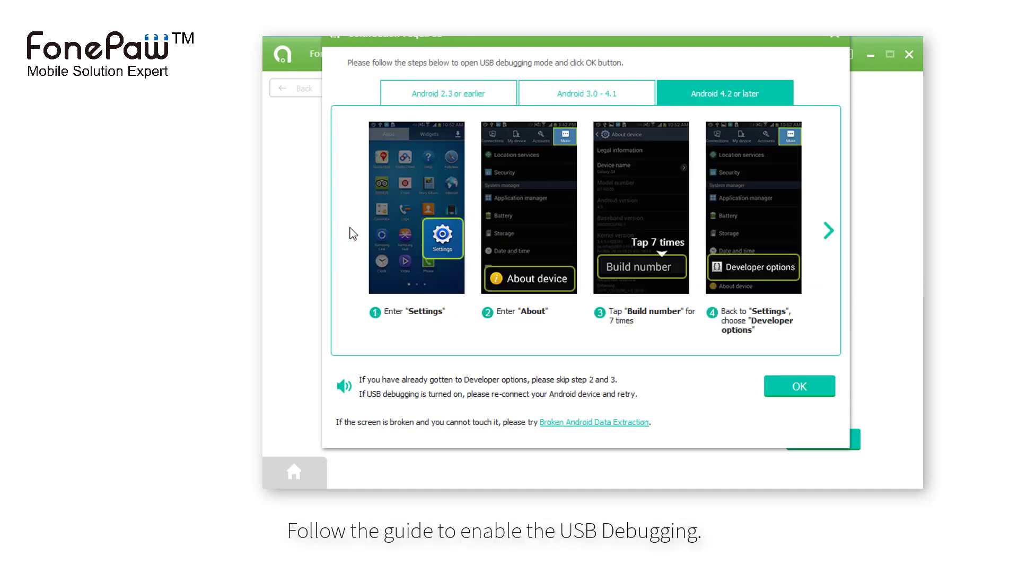
pyautogui.click(810, 394)
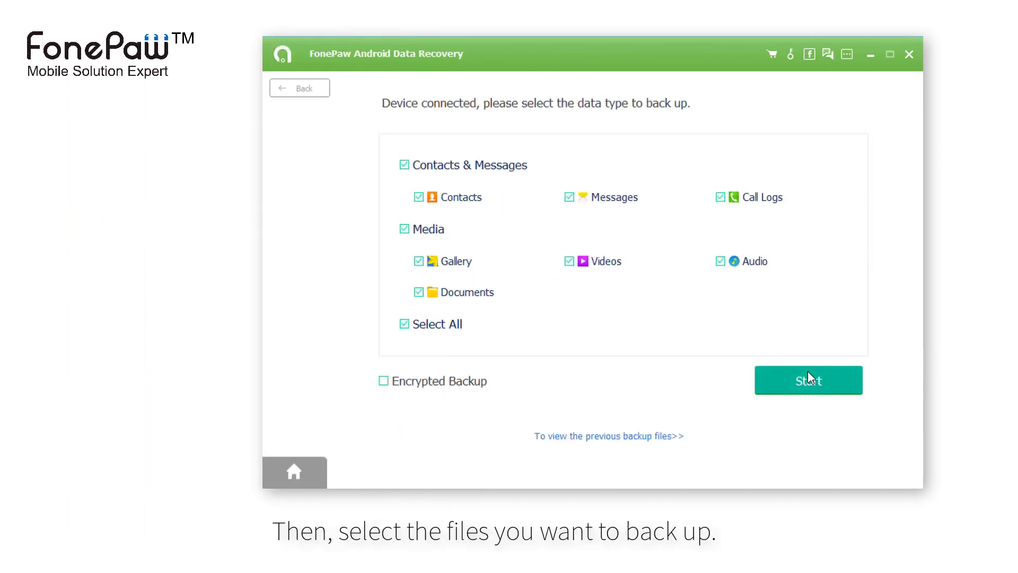
# Back up all data types with Encrypted Backup, entering and confirming the backup password
pyautogui.click(450, 196)
pyautogui.click(451, 197)
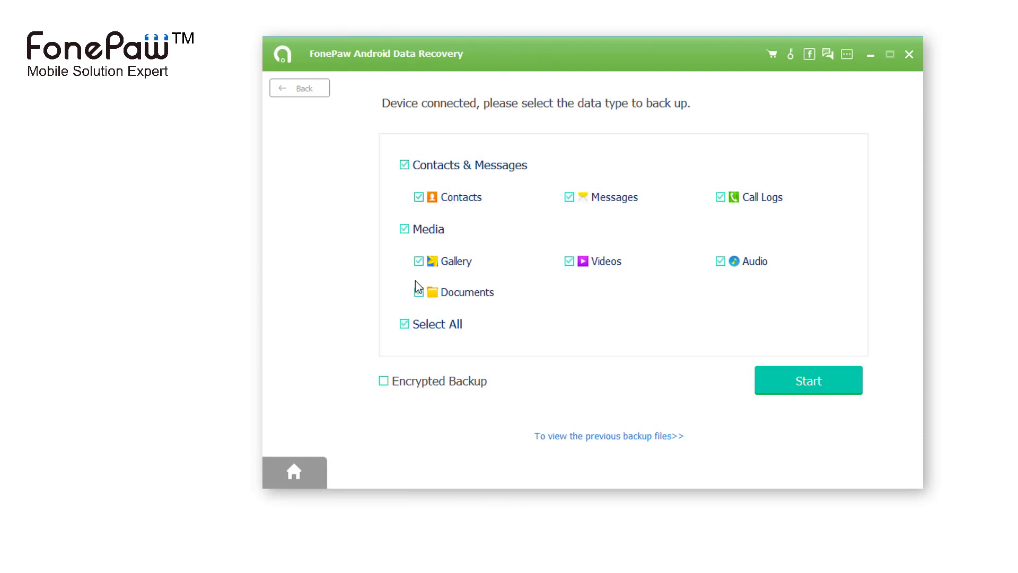
pyautogui.click(414, 385)
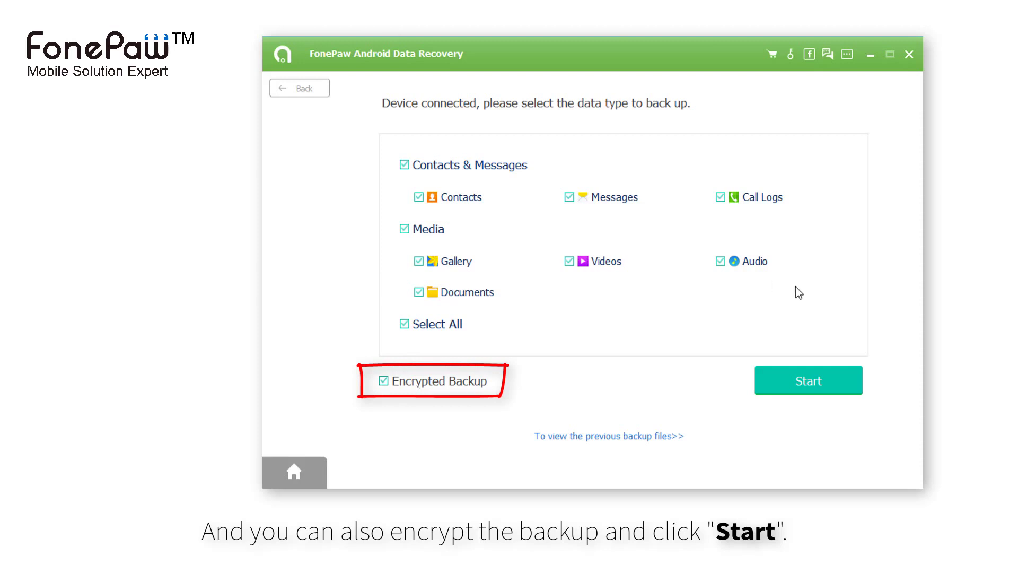
pyautogui.click(768, 380)
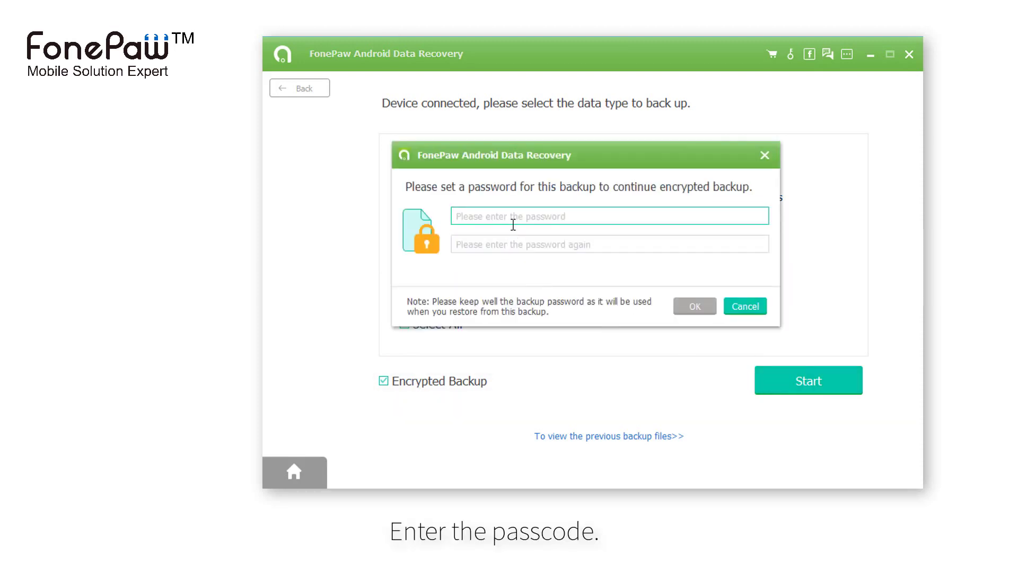
pyautogui.write('12')
pyautogui.click(513, 246)
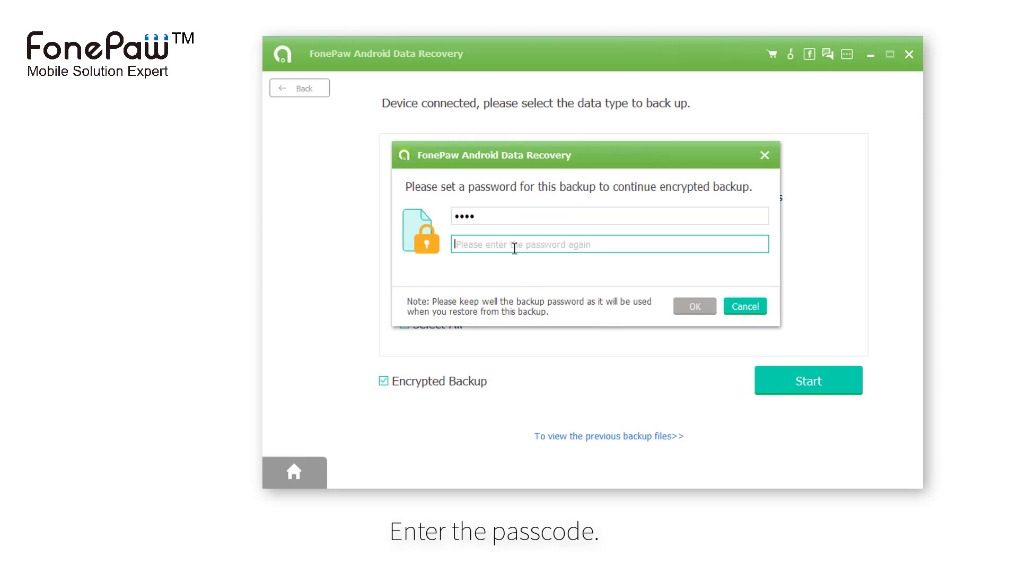
pyautogui.write('12')
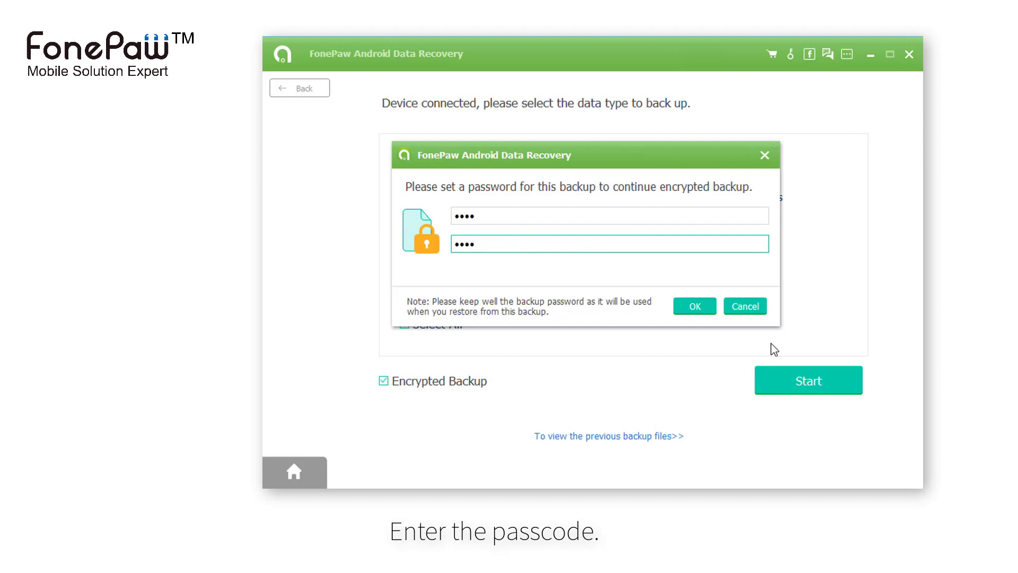
pyautogui.click(700, 312)
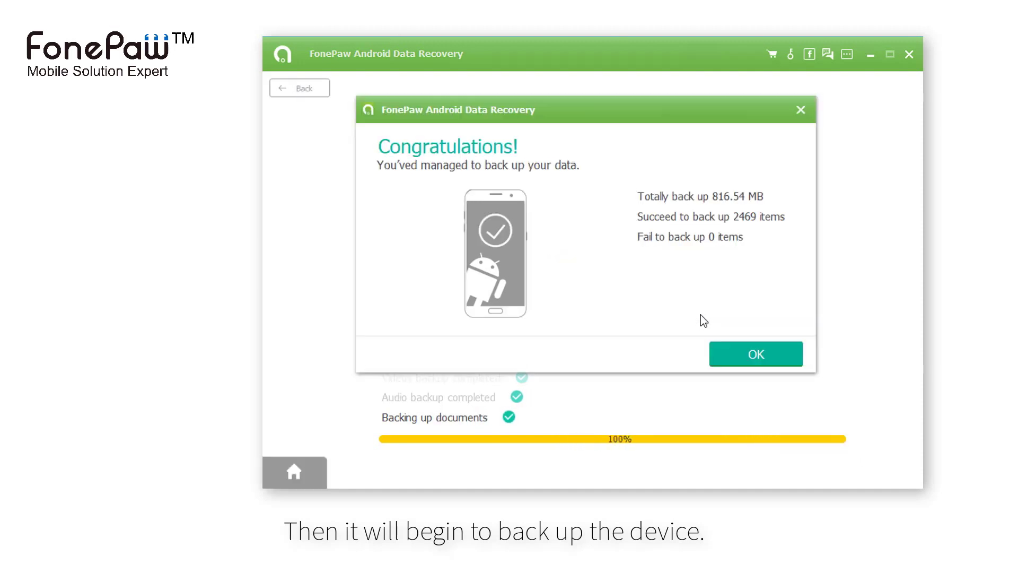
# Dismiss the completion message, cancel deleting the SAMSUNG backup, and return to the backup and restore options
pyautogui.click(735, 345)
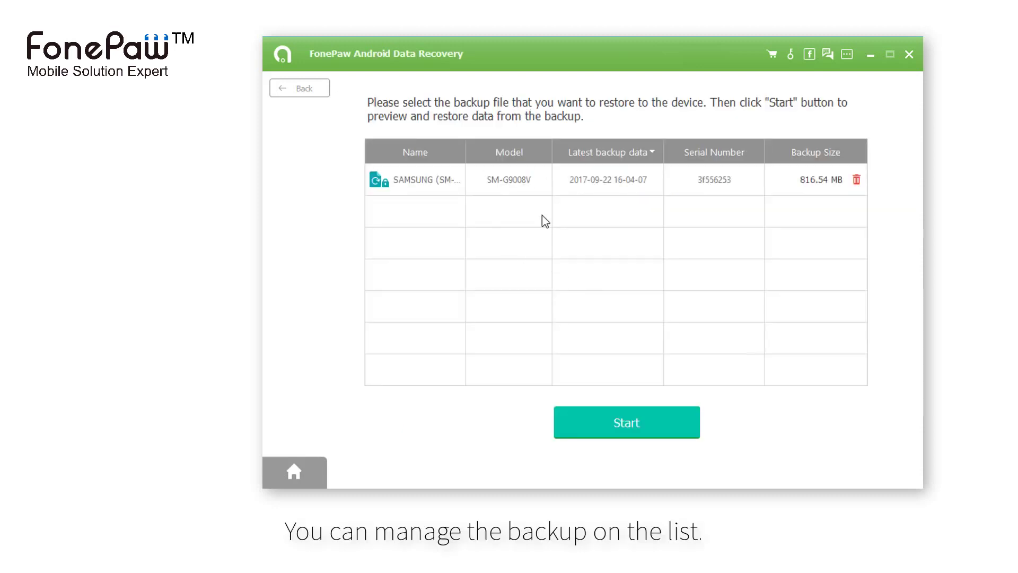
pyautogui.click(780, 192)
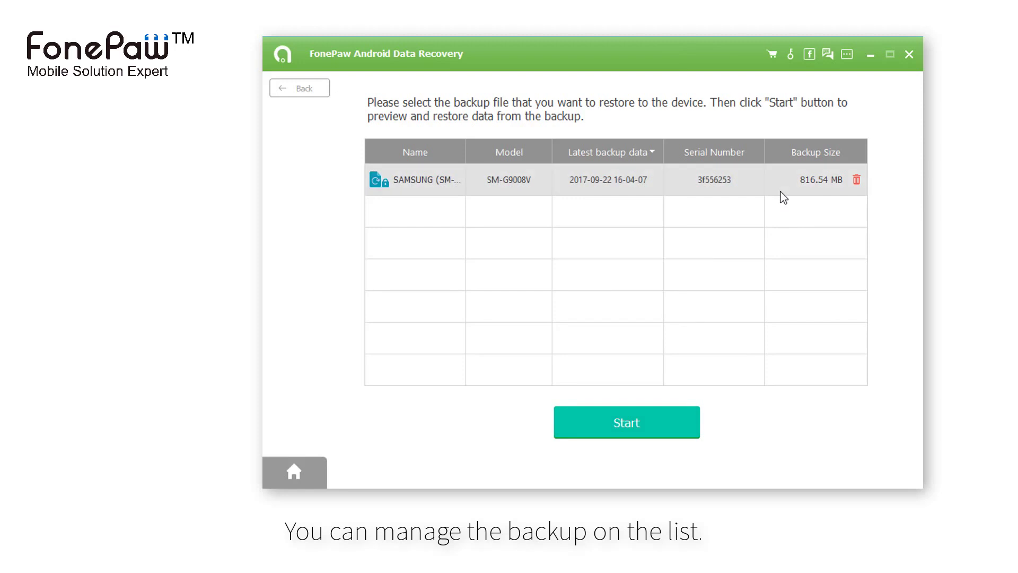
pyautogui.click(857, 178)
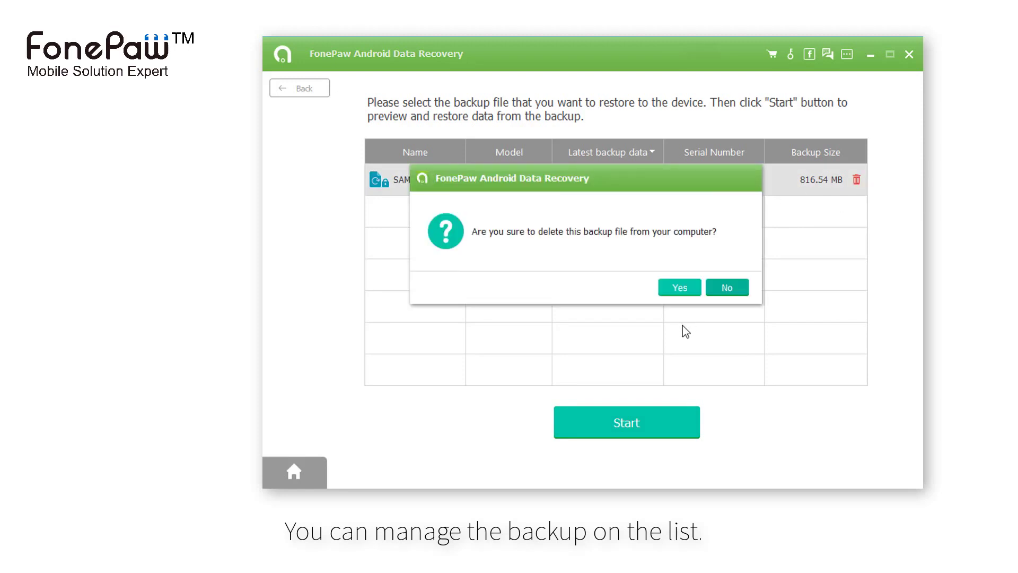
pyautogui.click(727, 289)
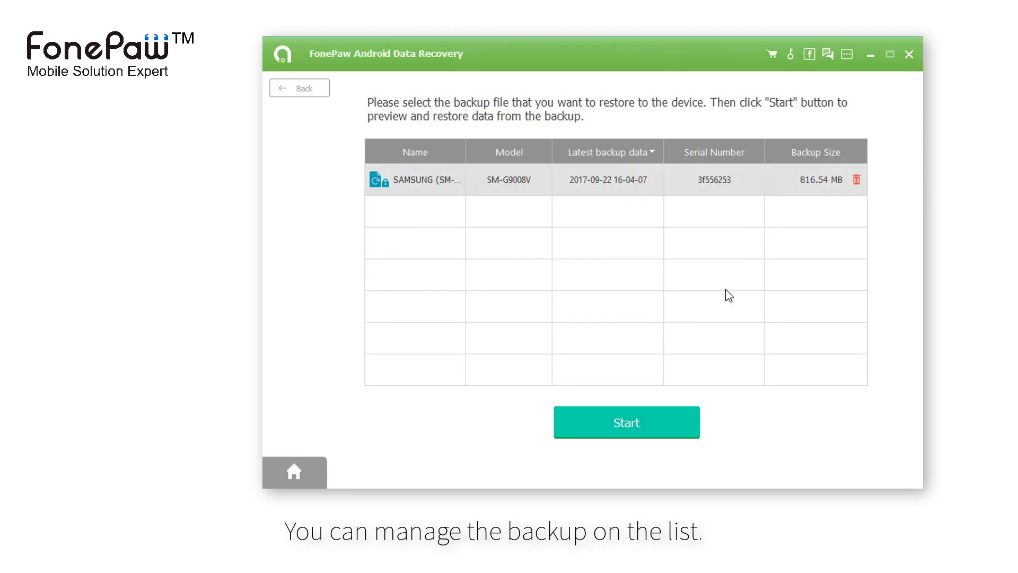
pyautogui.click(307, 80)
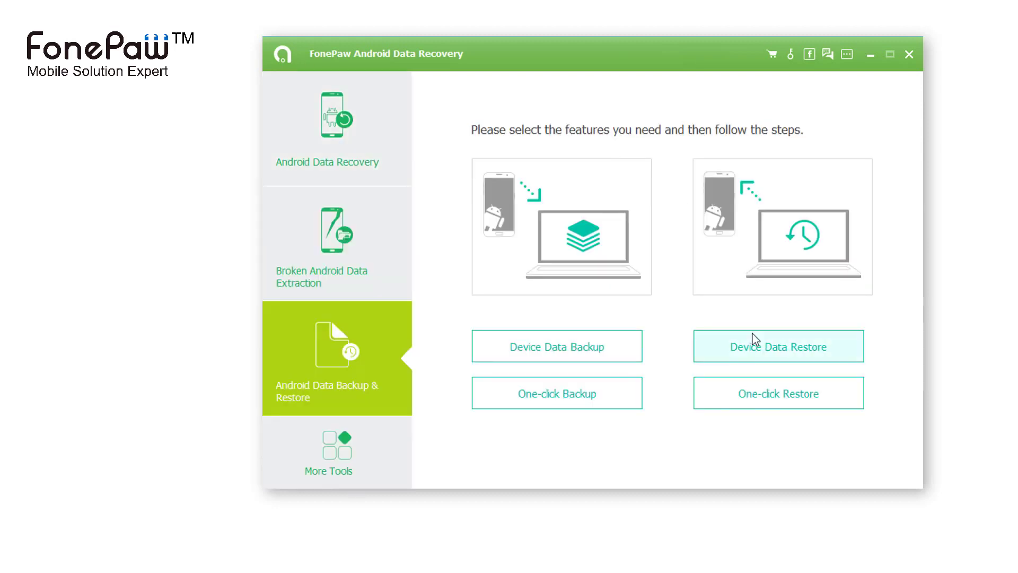
# Open the SAMSUNG backup through Device Data Restore and unlock it with its password
pyautogui.click(779, 347)
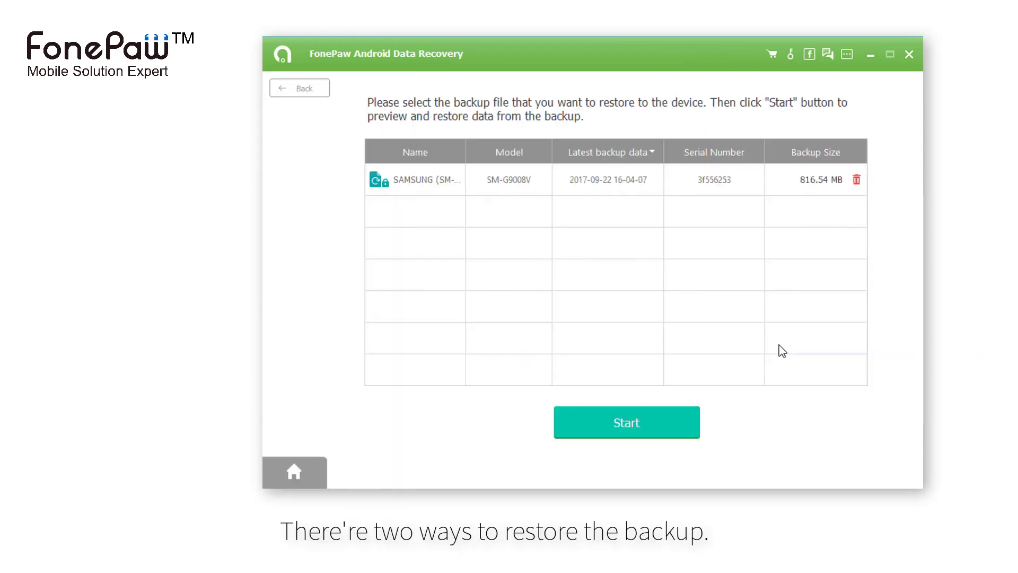
pyautogui.click(724, 190)
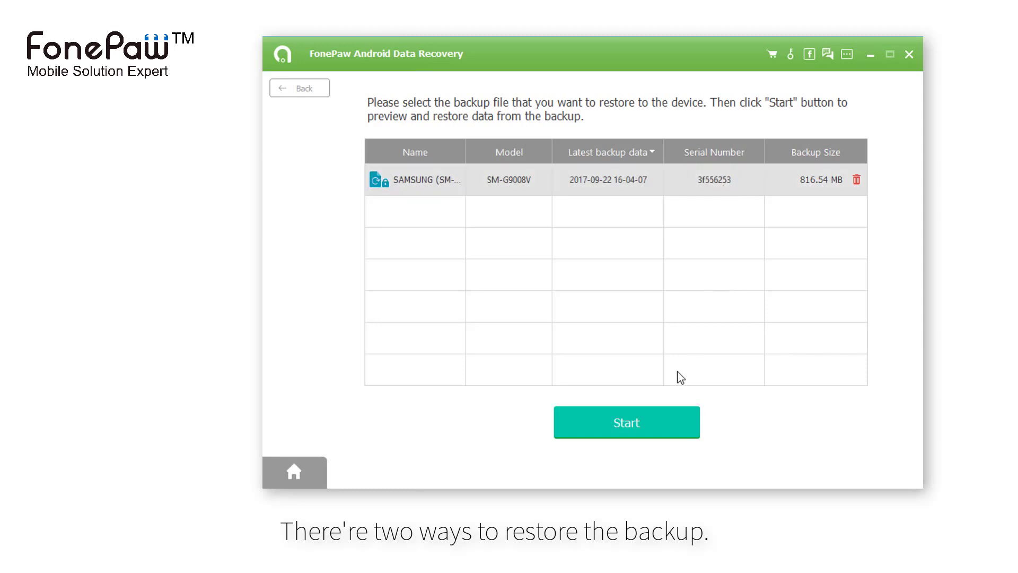
pyautogui.click(640, 436)
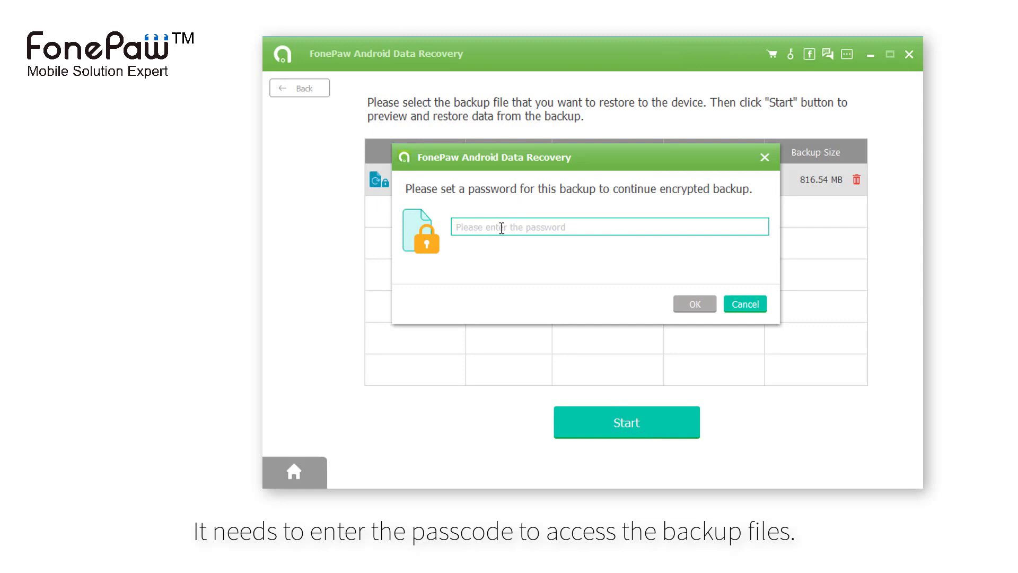
pyautogui.write('12')
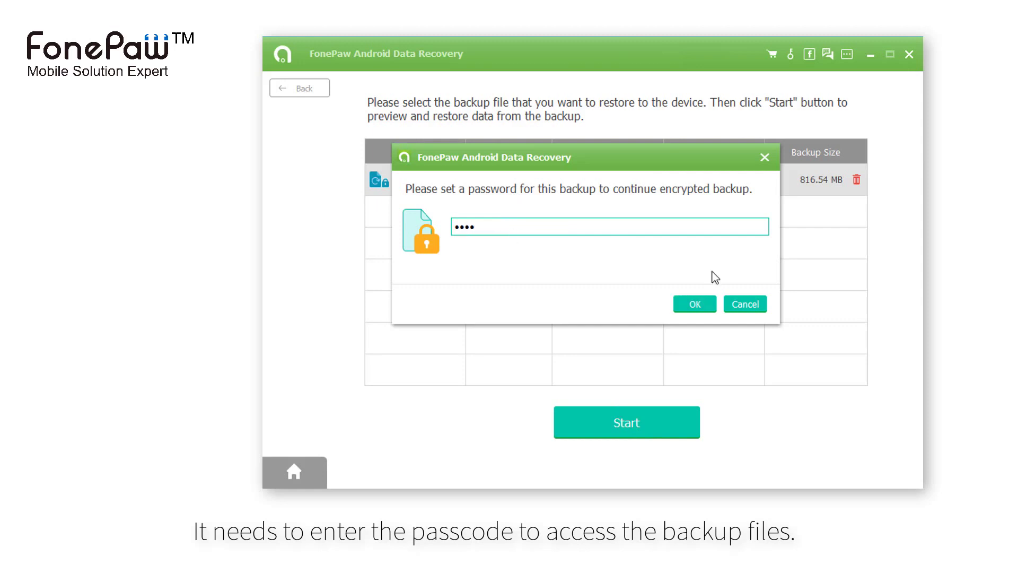
pyautogui.click(704, 306)
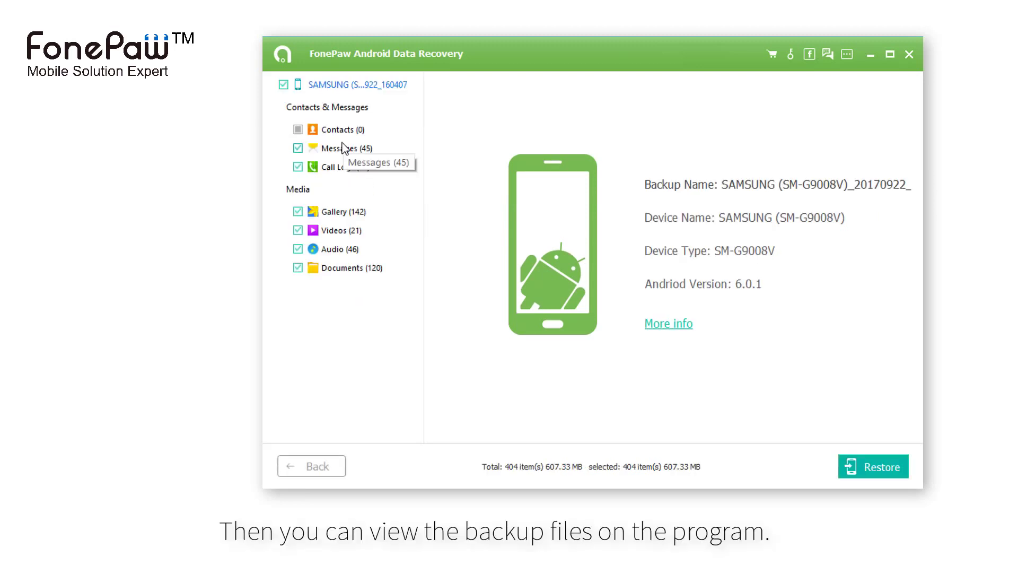
# Preview Messages, Call Logs, Gallery, Videos, Audio and Documents, finishing back on Gallery's 142 images
pyautogui.click(344, 150)
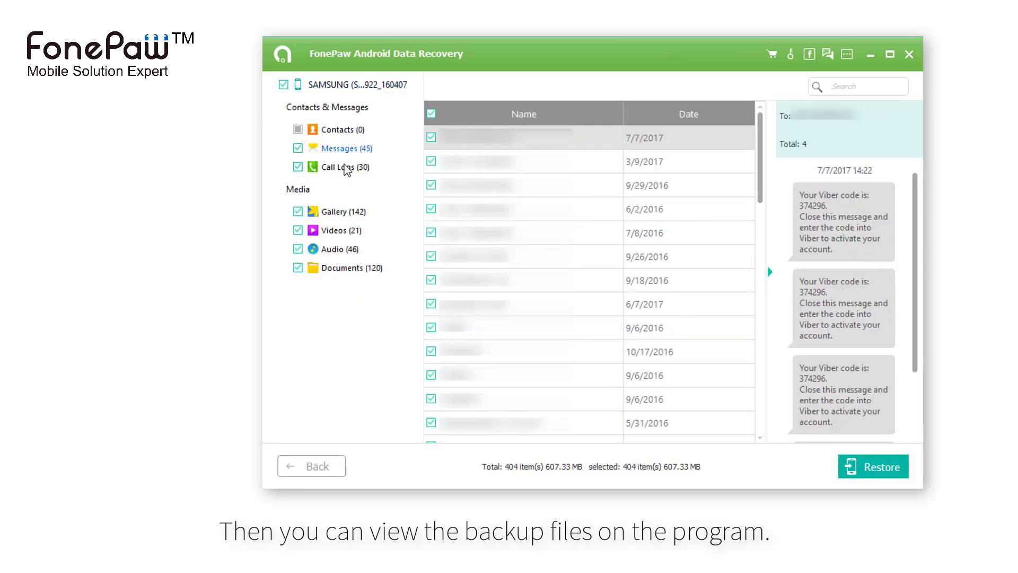
pyautogui.click(345, 167)
pyautogui.click(348, 215)
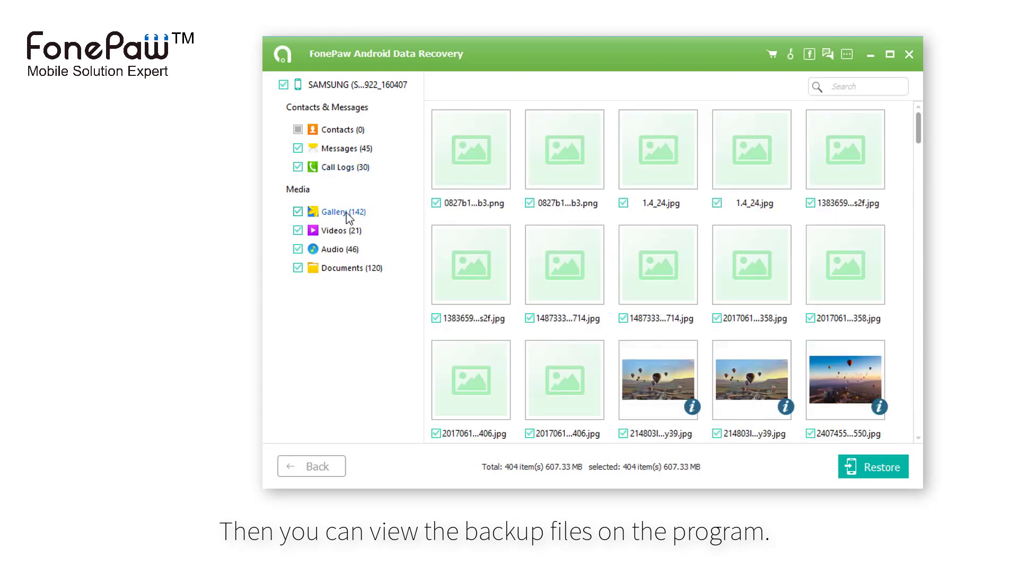
pyautogui.click(351, 244)
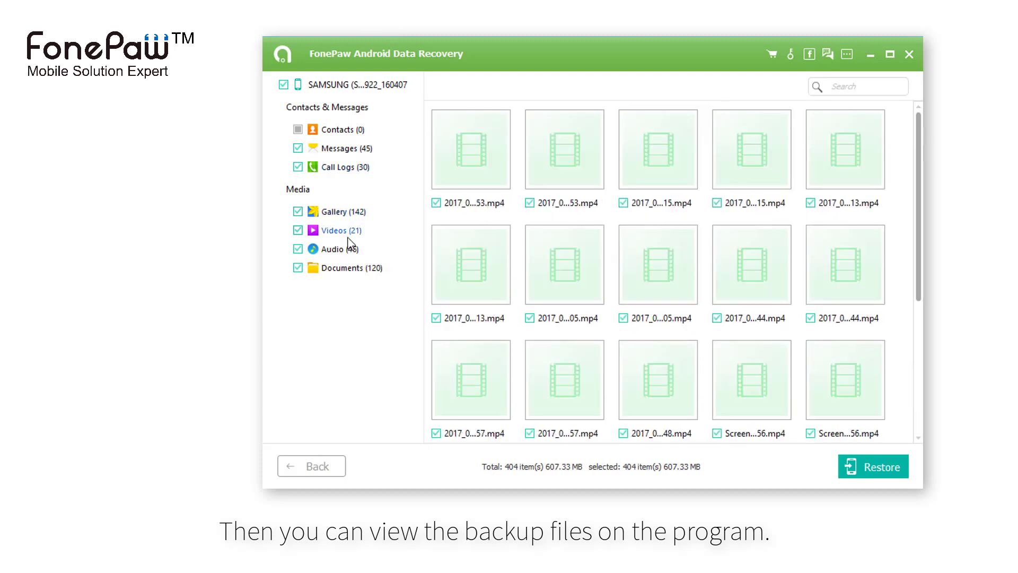
pyautogui.click(349, 252)
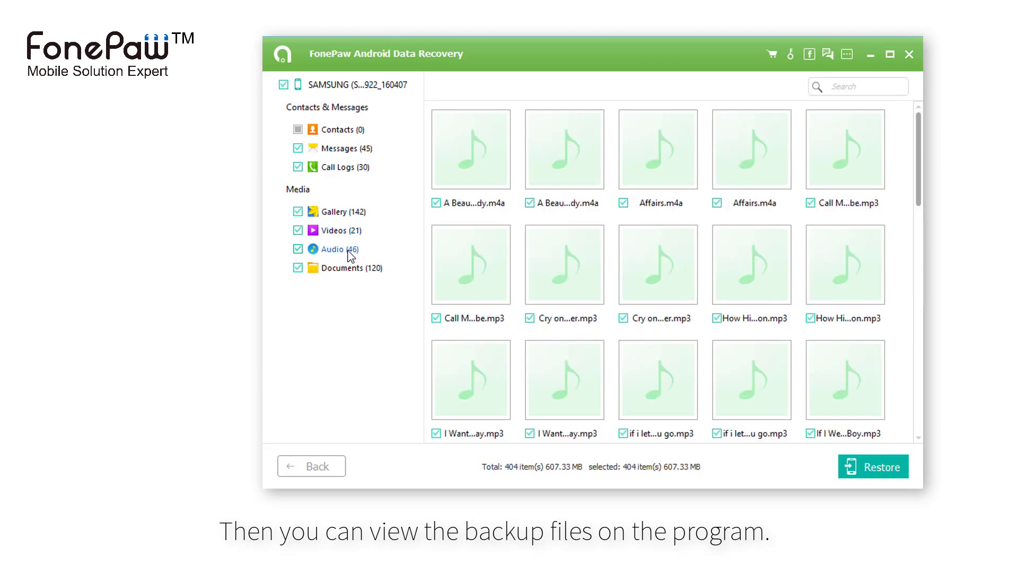
pyautogui.click(346, 266)
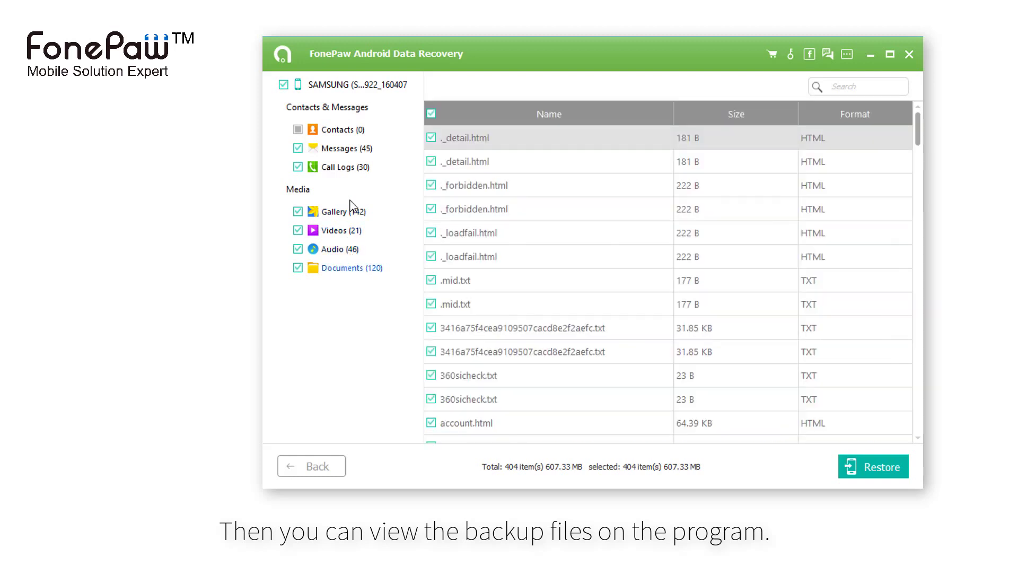
pyautogui.click(339, 212)
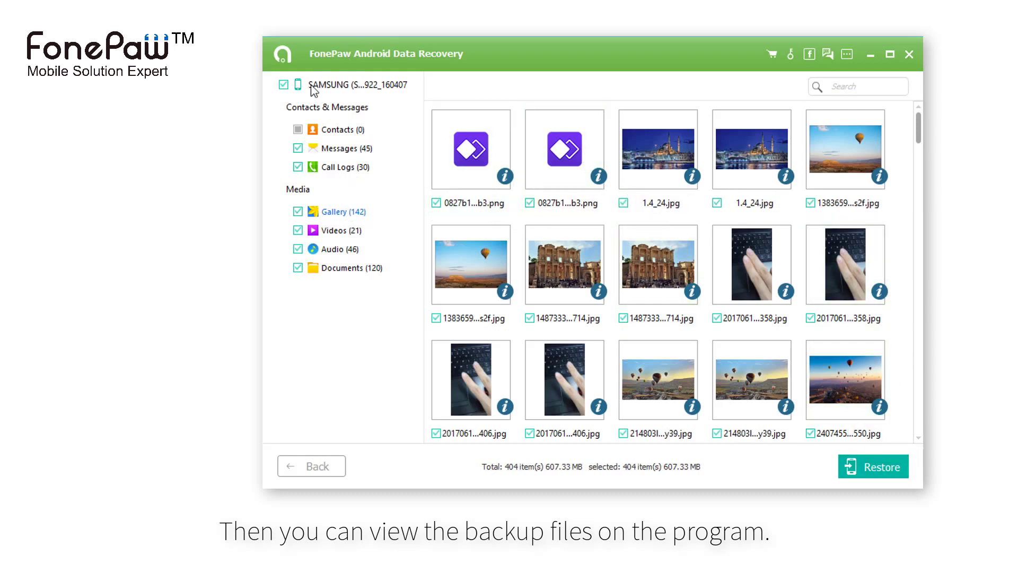
# Leave the preview without saving, pick the SAMSUNG backup in One-click Restore and enter its password
pyautogui.click(340, 463)
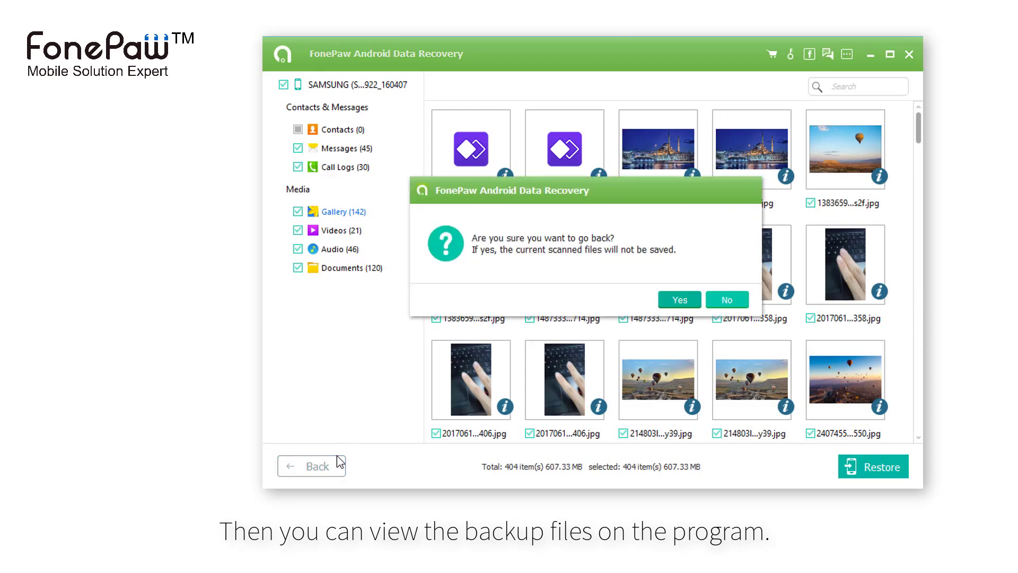
pyautogui.click(673, 302)
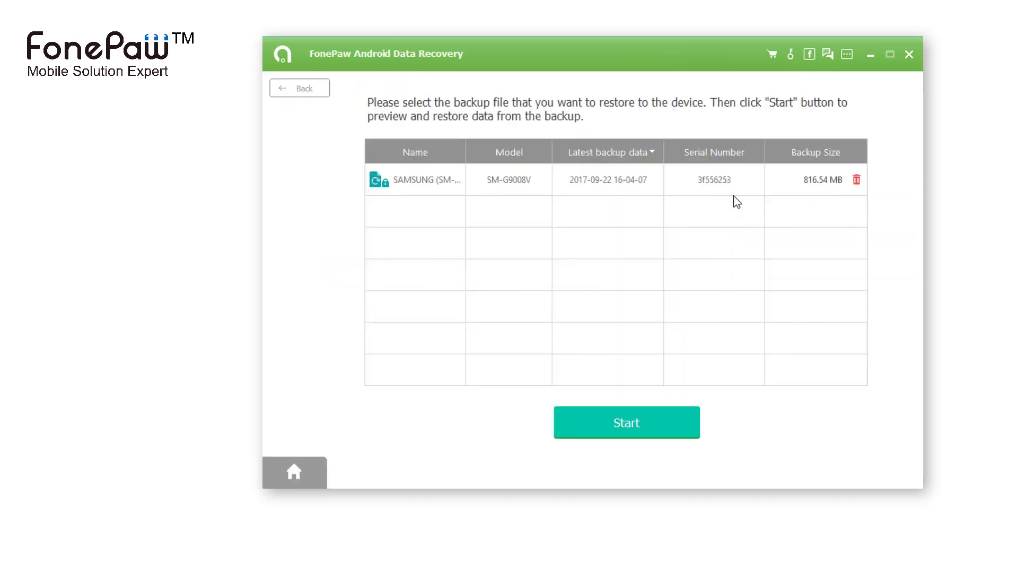
pyautogui.click(298, 91)
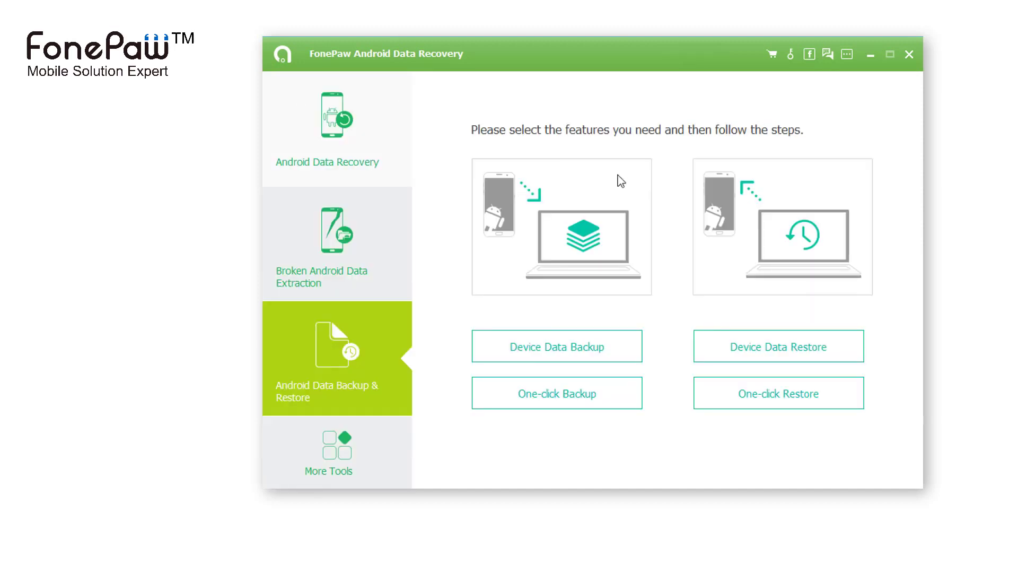
pyautogui.click(759, 398)
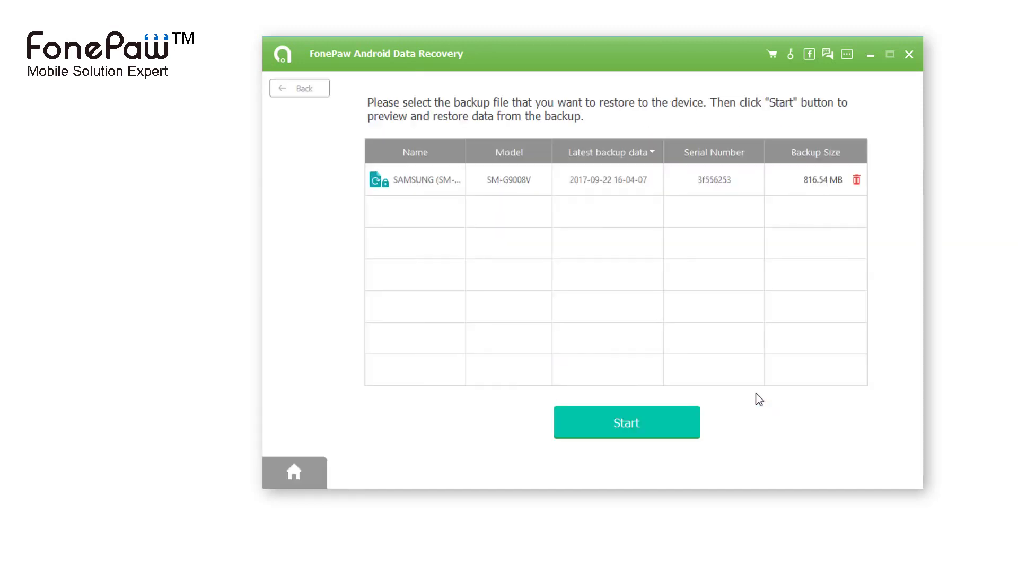
pyautogui.click(625, 189)
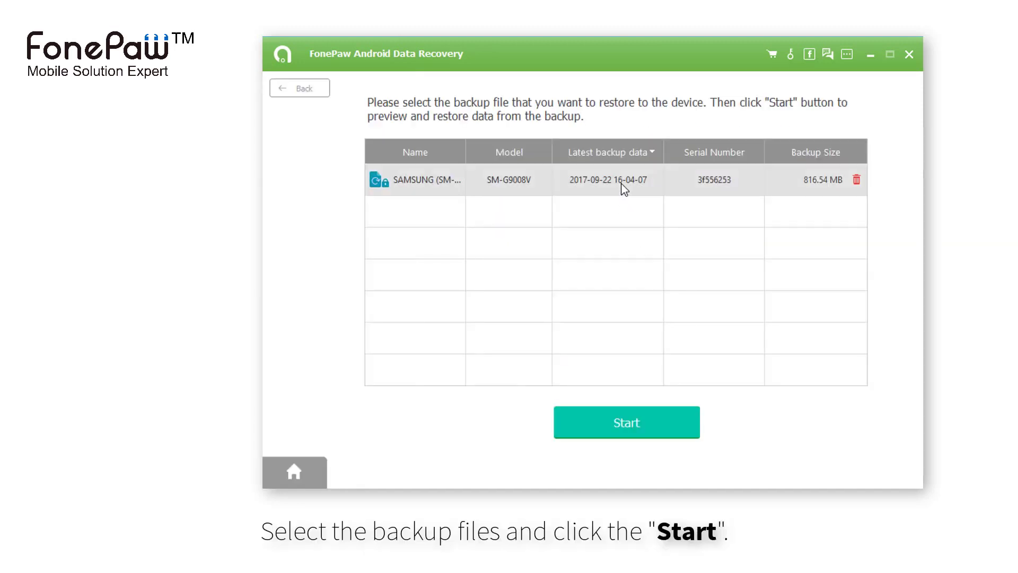
pyautogui.click(669, 408)
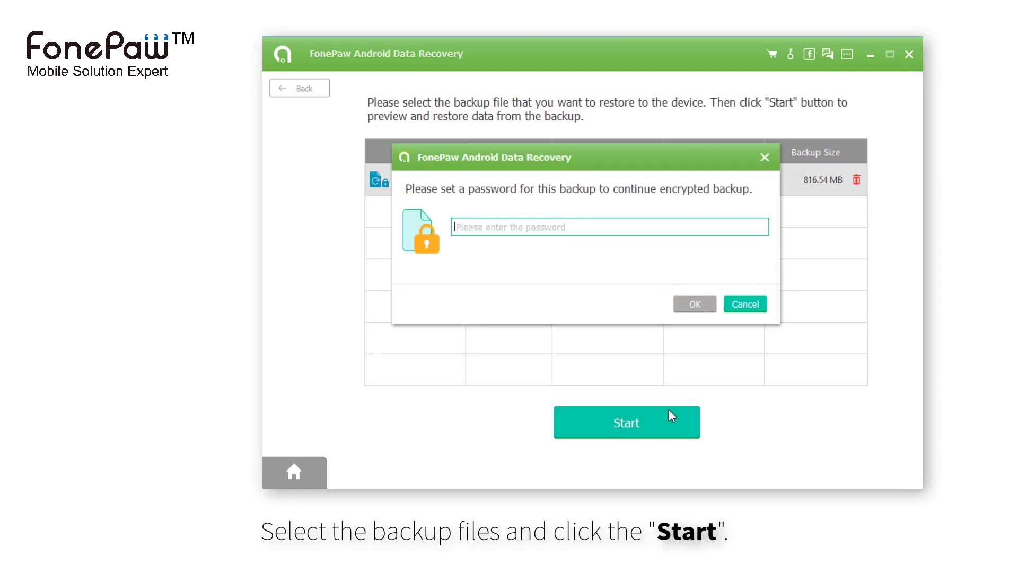
pyautogui.write('12')
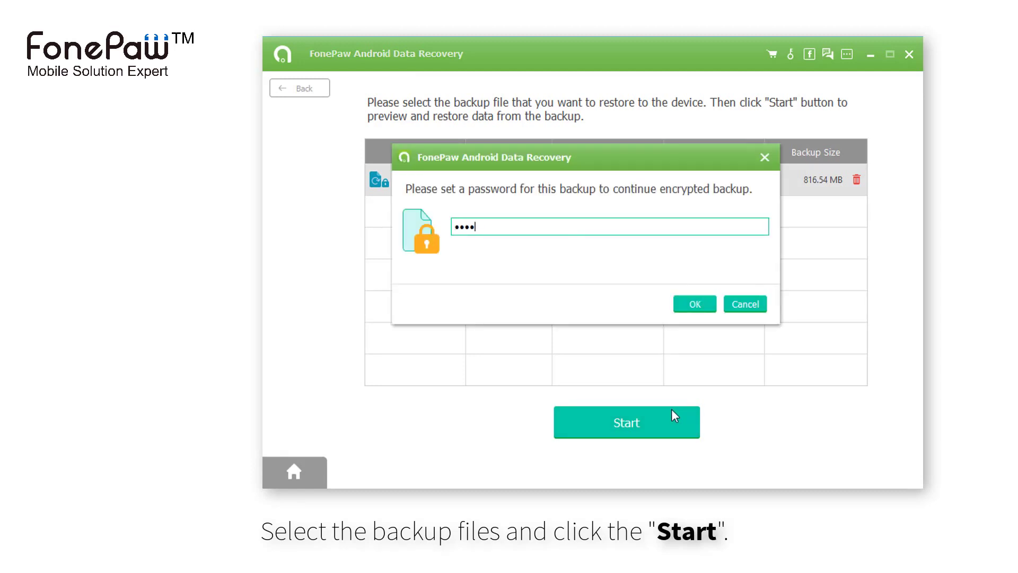
# Submit the password, acknowledge the SMS reminder, and close the 1011-item, 607.33 MB restore summary
pyautogui.click(701, 302)
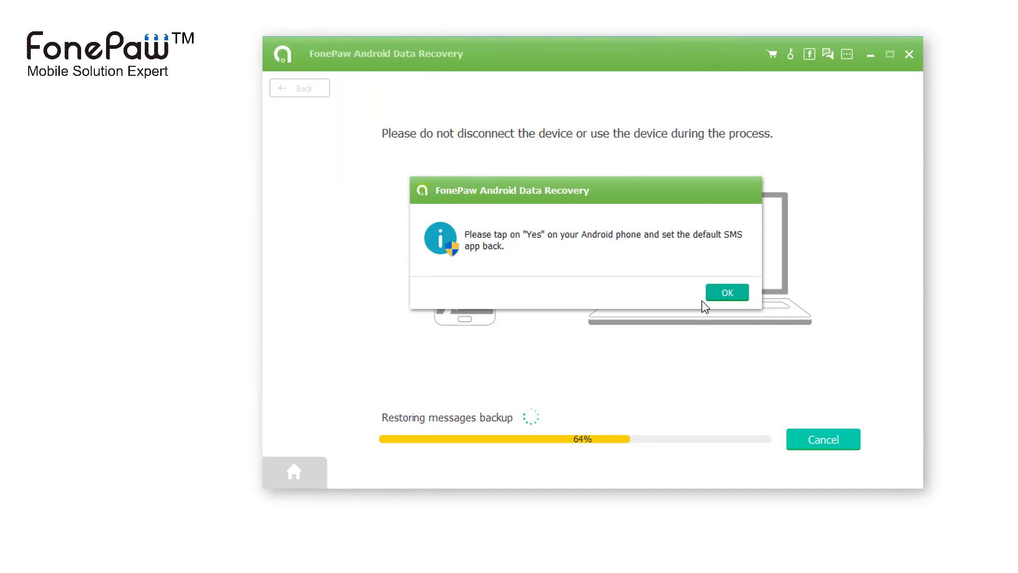
pyautogui.click(706, 300)
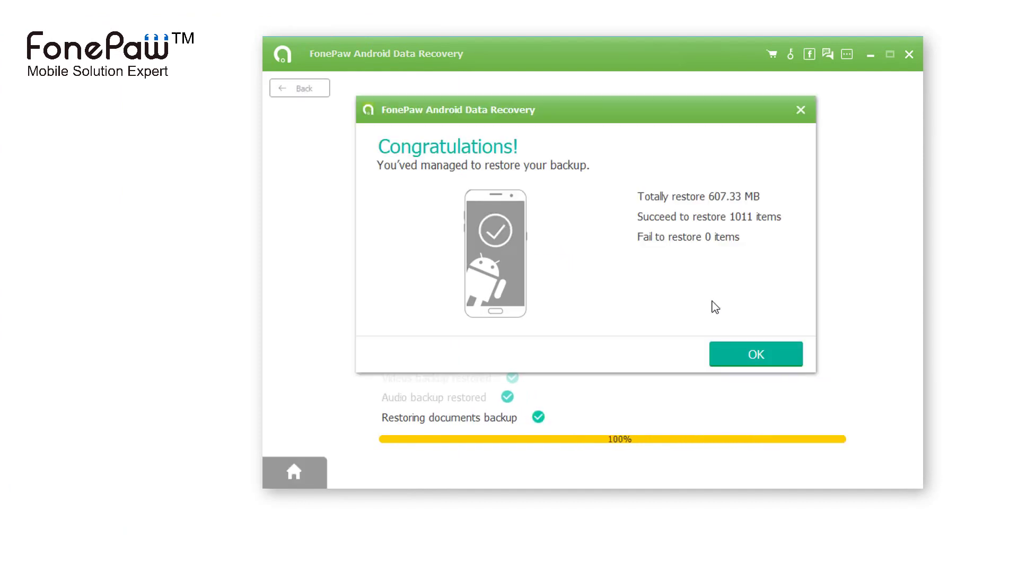
pyautogui.click(724, 348)
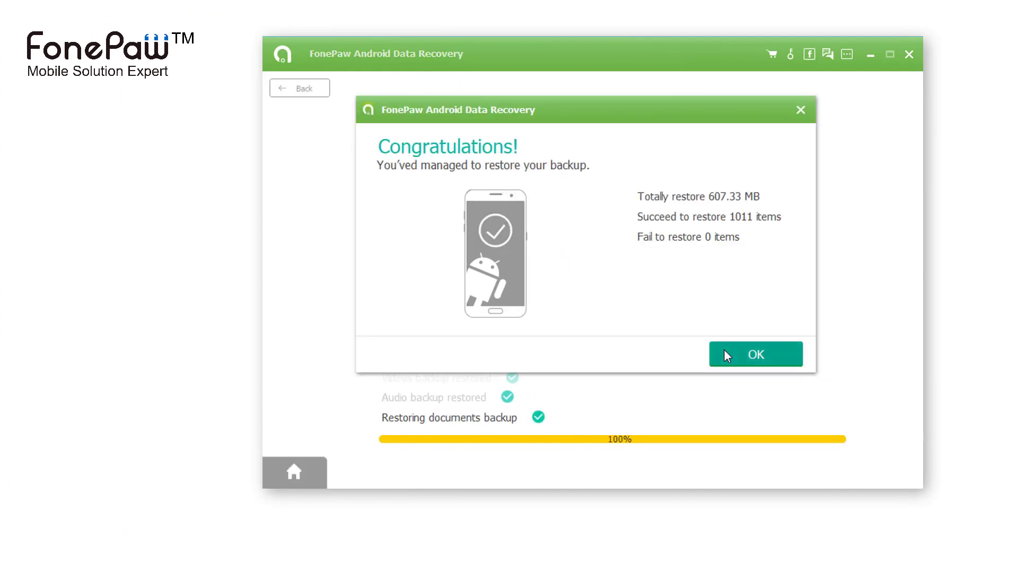
# Select the 816.54 MB SAMSUNG backup and confirm its deletion with Yes
pyautogui.click(673, 180)
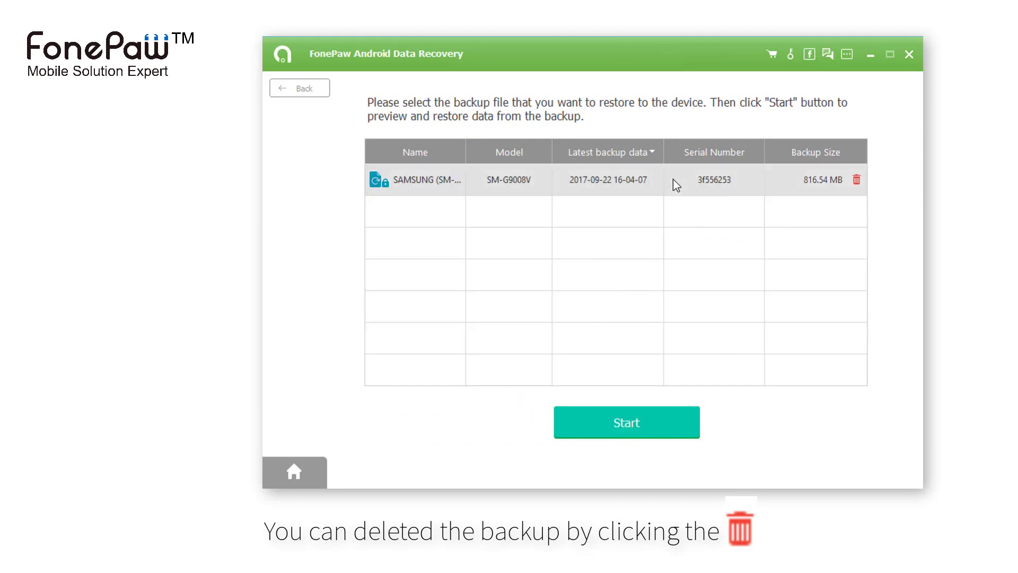
pyautogui.click(856, 181)
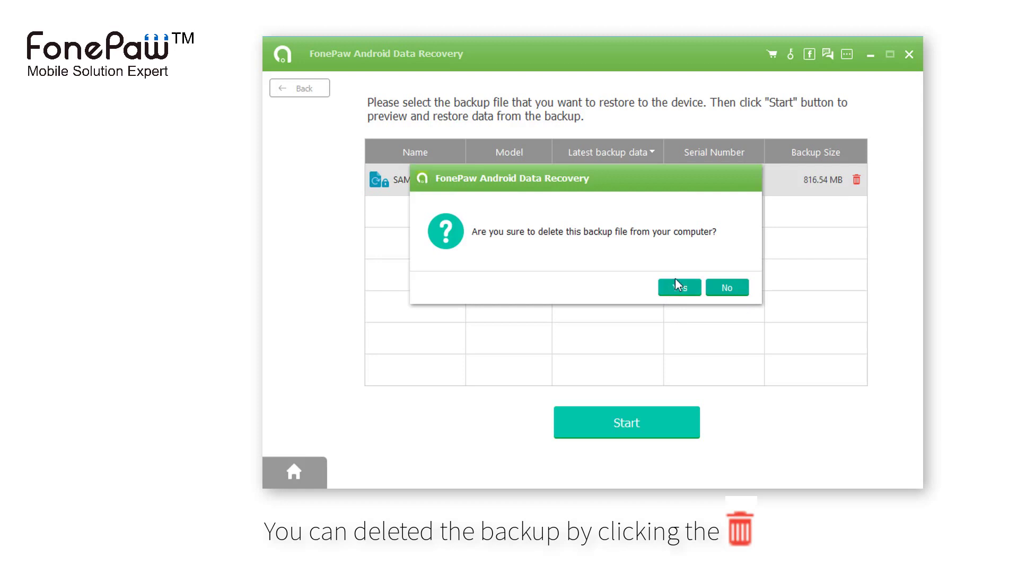
pyautogui.click(678, 287)
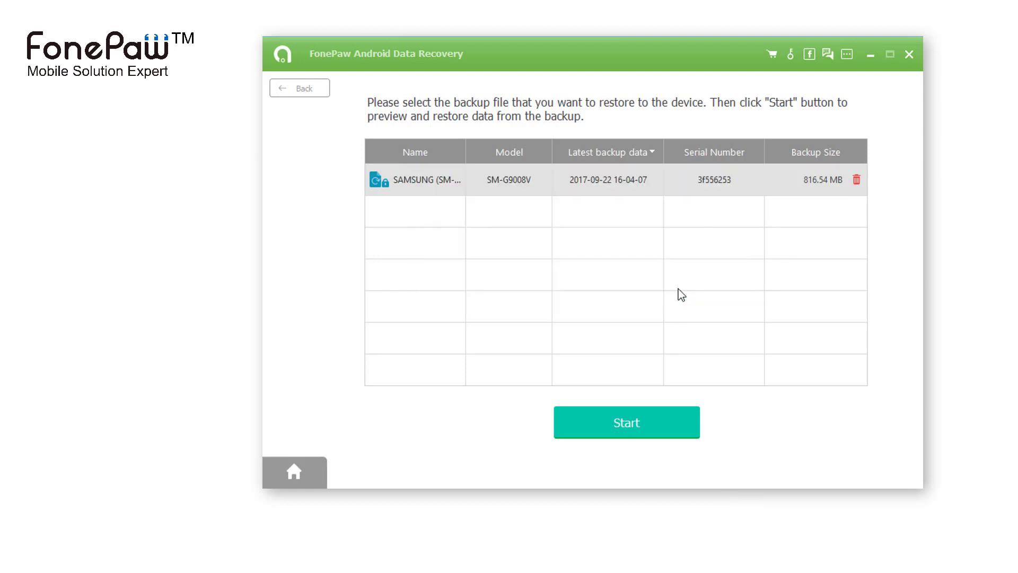